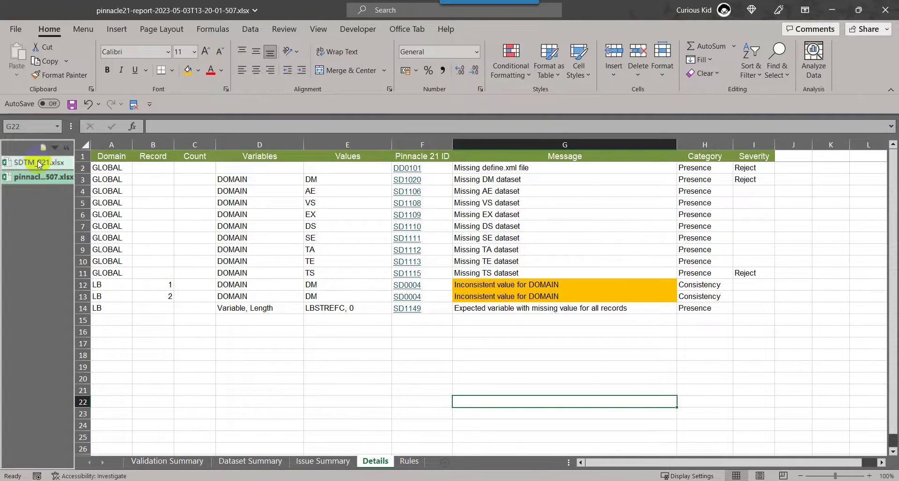
- After checking the LB005 data, change the SAS sheet list from LB003-fixed01 to LB005 and submit it with F3
click(20, 163)
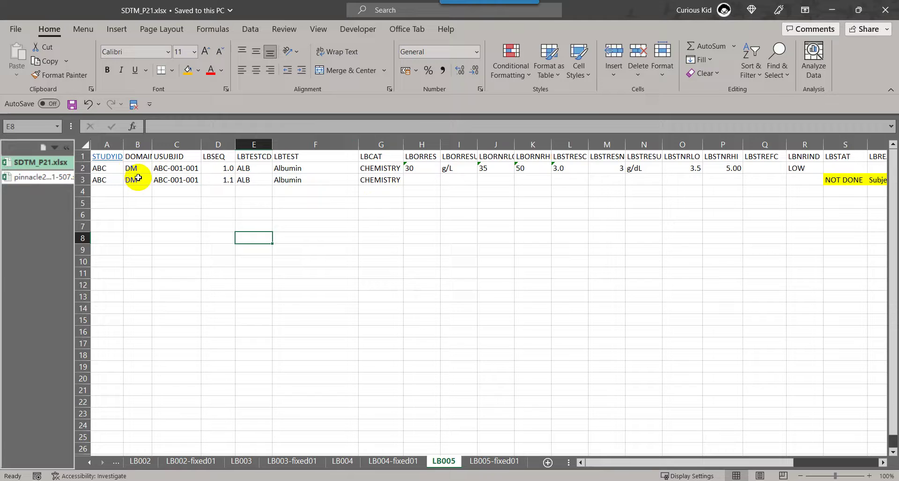
click(33, 177)
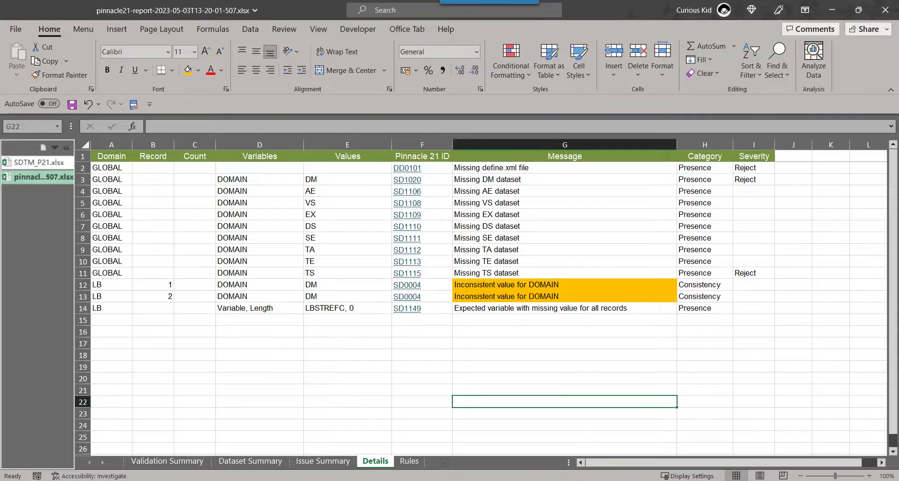
key(alt+Tab)
click(372, 306)
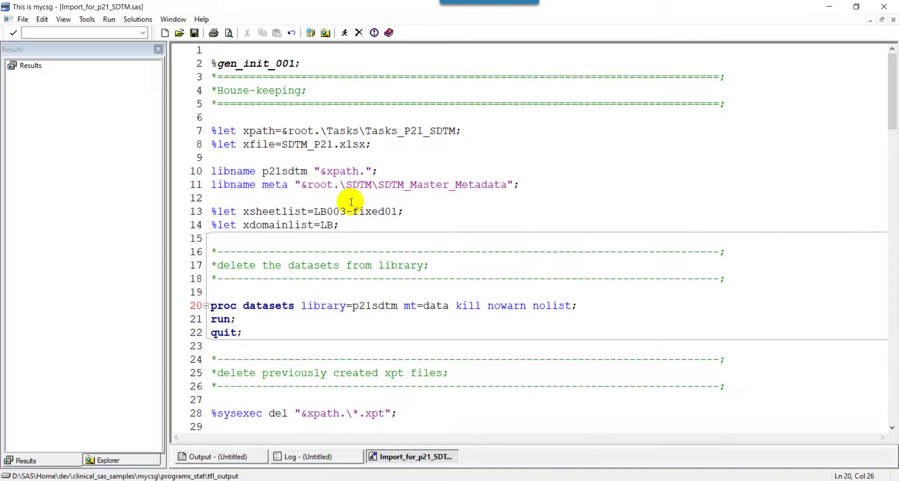
drag(340, 211, 400, 213)
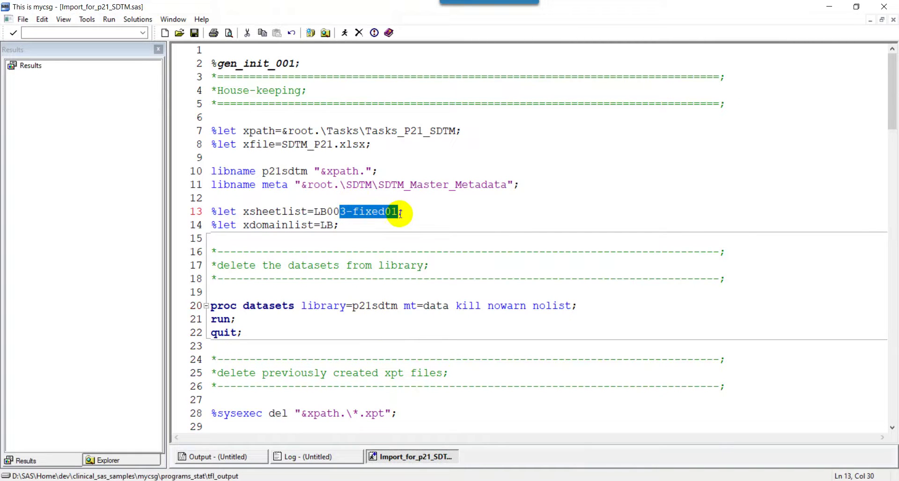
text(5)
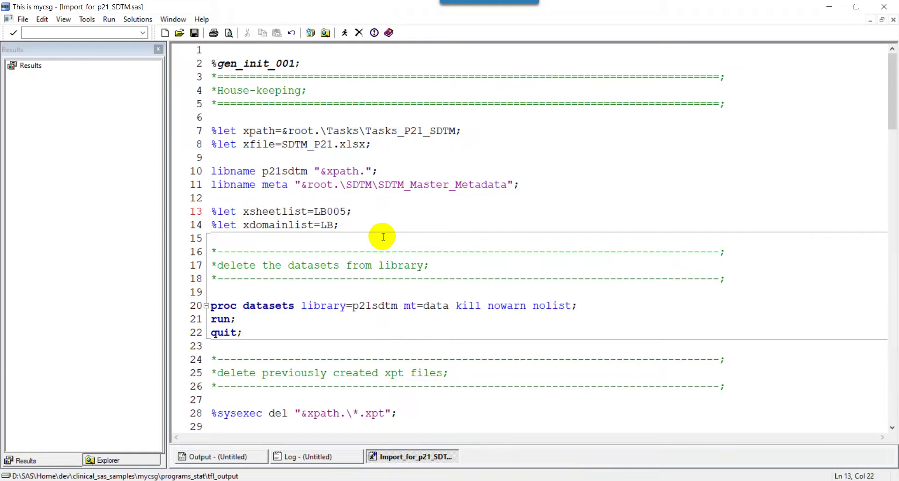
click(383, 237)
key(F3)
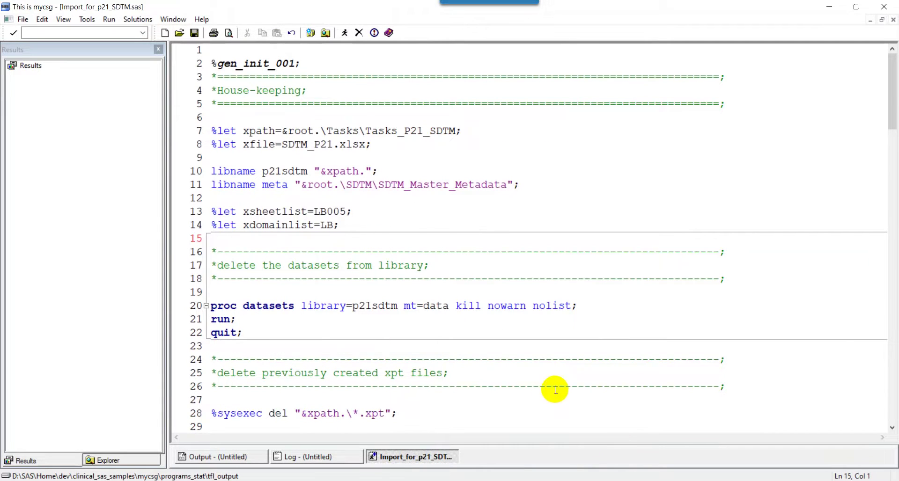
- Add LB.xpt as source data in the Pinnacle 21 Community Validator and validate it
click(609, 480)
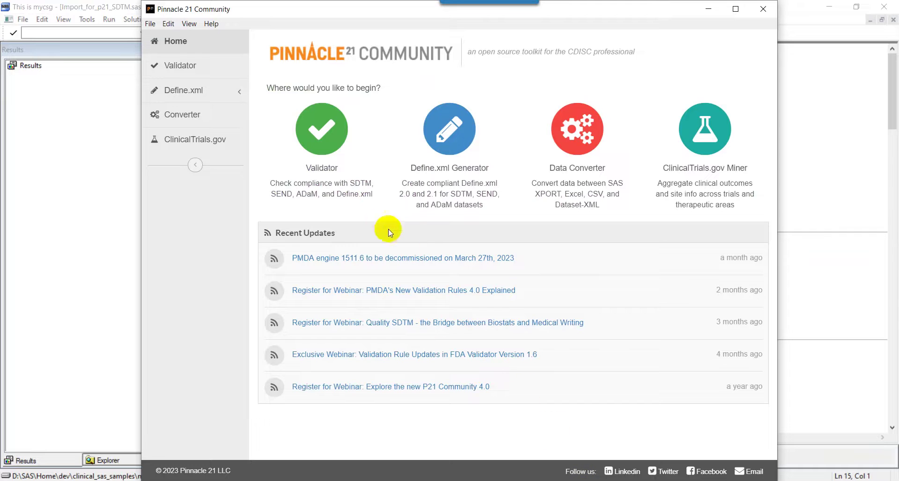
click(326, 142)
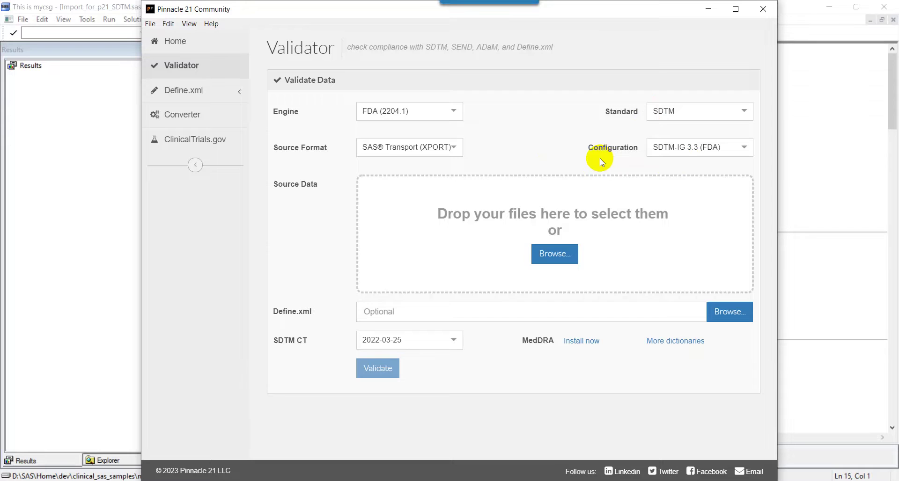
click(557, 254)
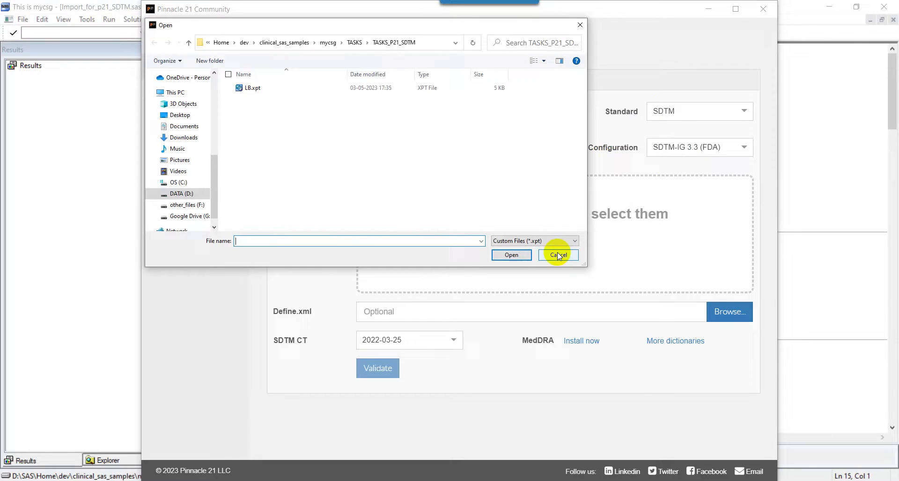
click(377, 88)
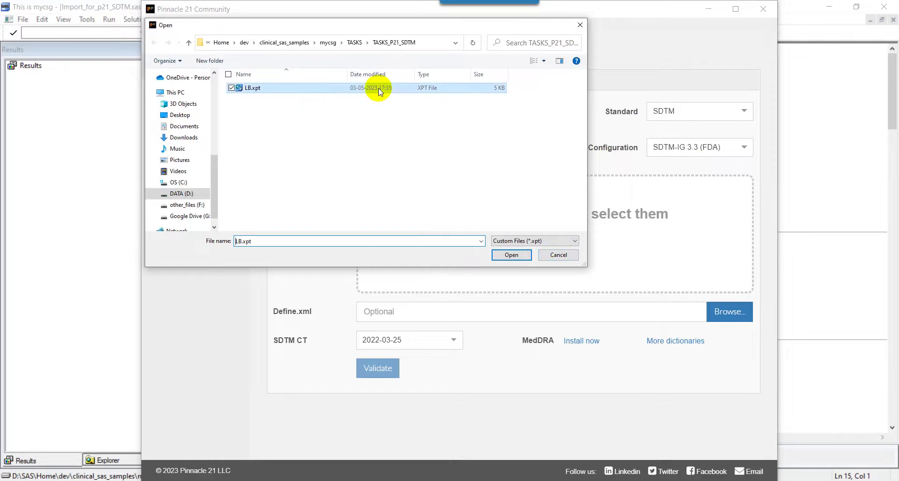
click(512, 255)
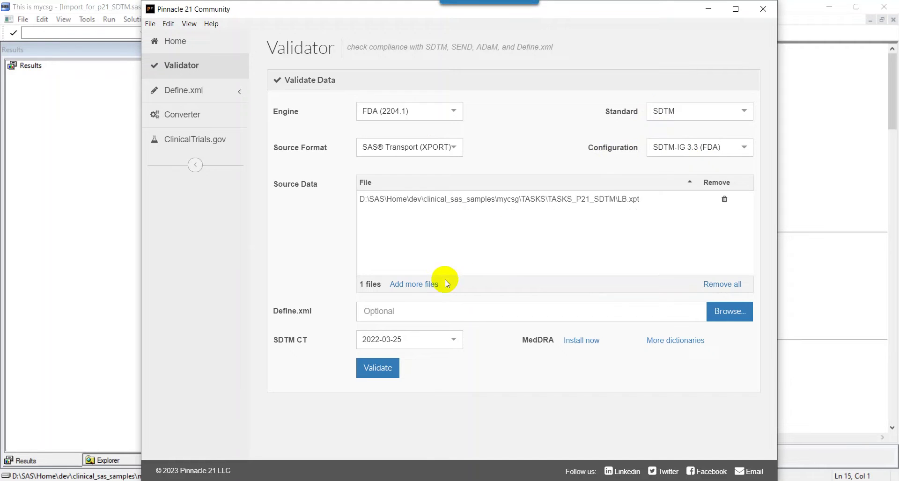
click(385, 373)
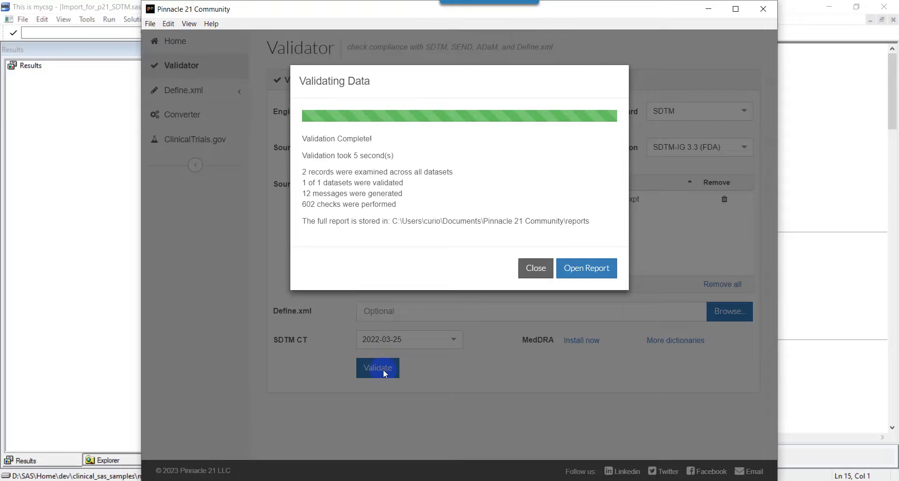
- Open the finished validation report with 12 messages in Excel
click(583, 271)
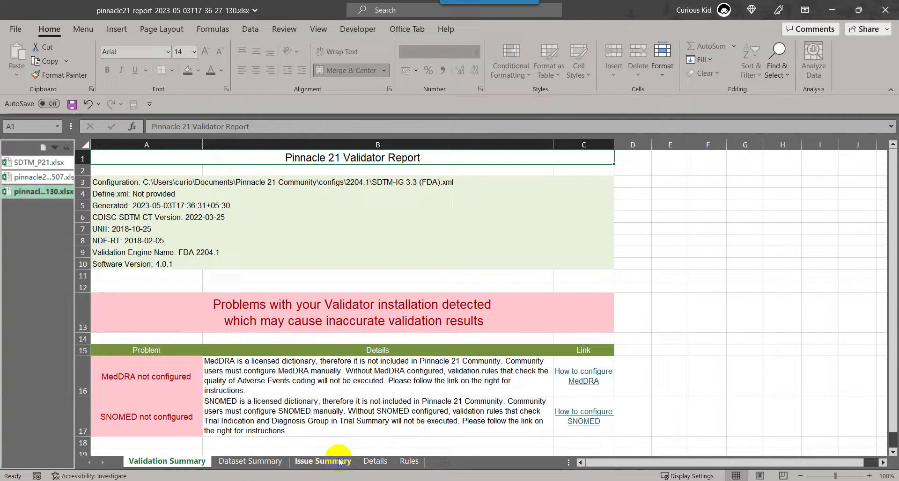
- Inspect the DOMAIN issue rows D12:G13 on the report's Details sheet, then return to SDTM_P21.xlsx
click(375, 462)
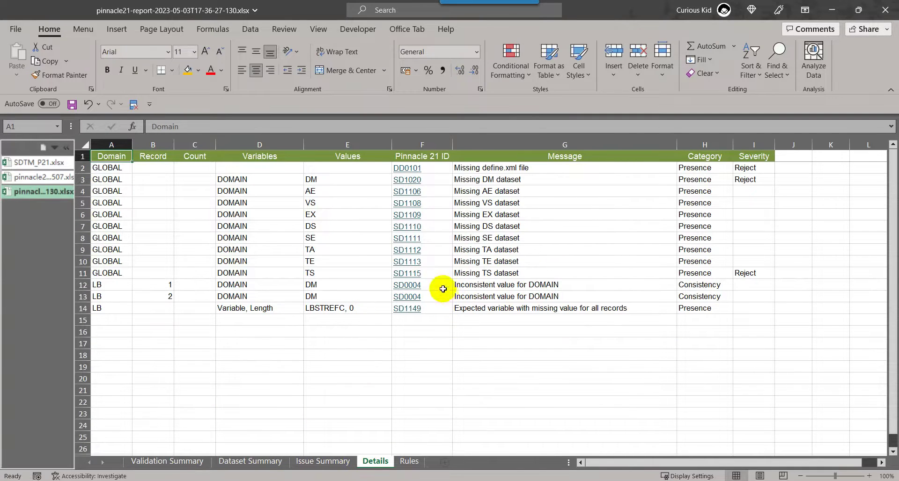
drag(242, 289, 535, 295)
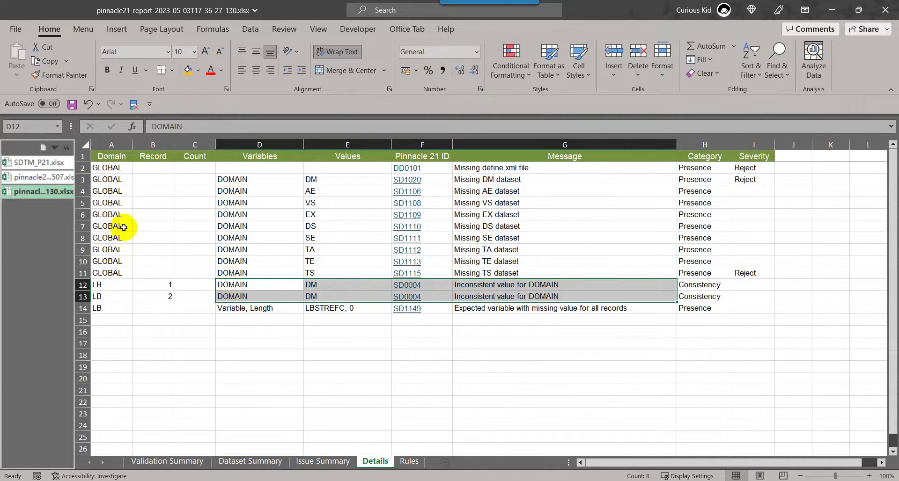
click(42, 163)
- View the LB005-fixed01 sheet with DOMAIN set to LB, then go to the SAS program
click(494, 461)
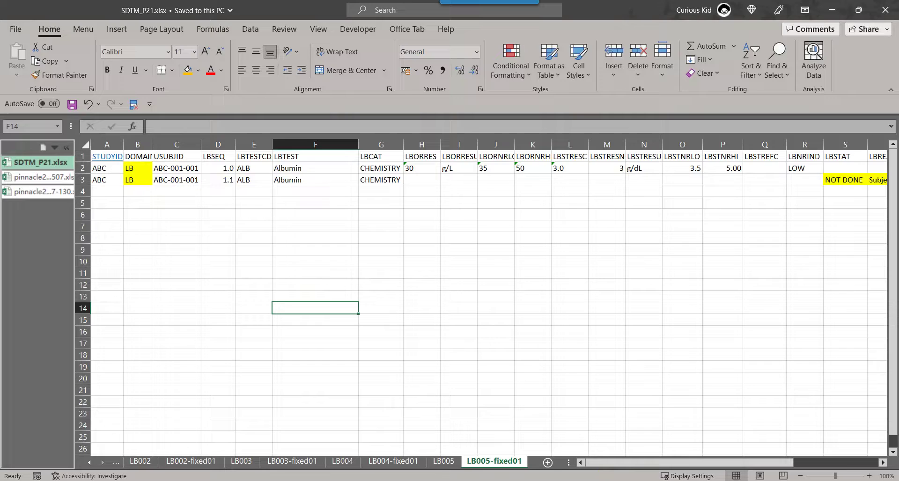
click(624, 422)
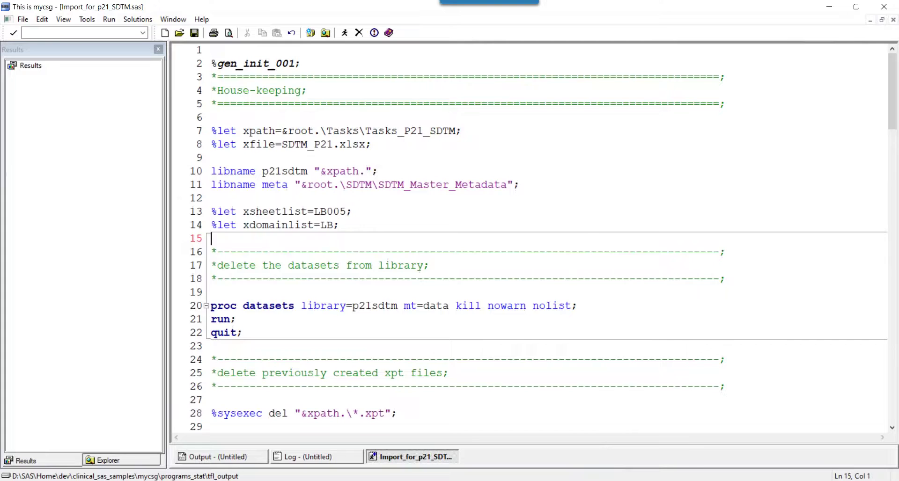
- Append -fixed01 so the sheet list reads LB005-fixed01, and resubmit the import program
click(346, 211)
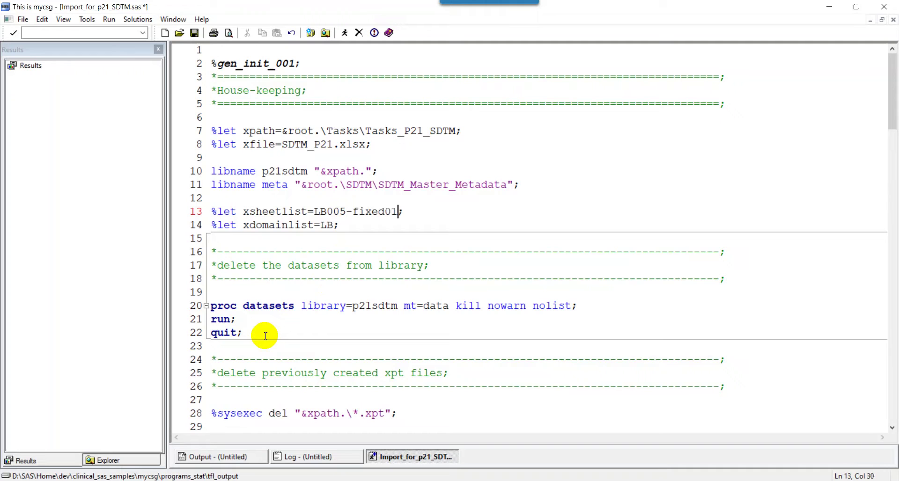
click(270, 307)
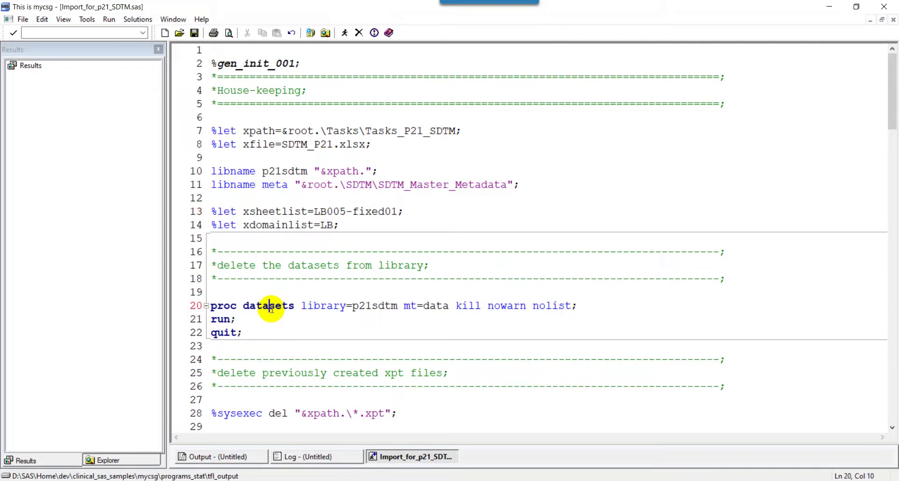
key(F3)
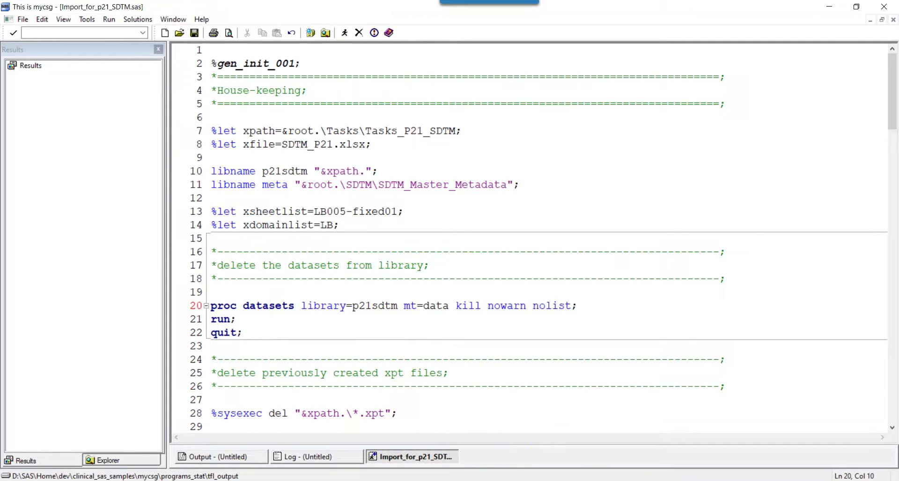
- Replace the old LB.xpt with the rebuilt LB.xpt in the Validator and revalidate it
click(595, 428)
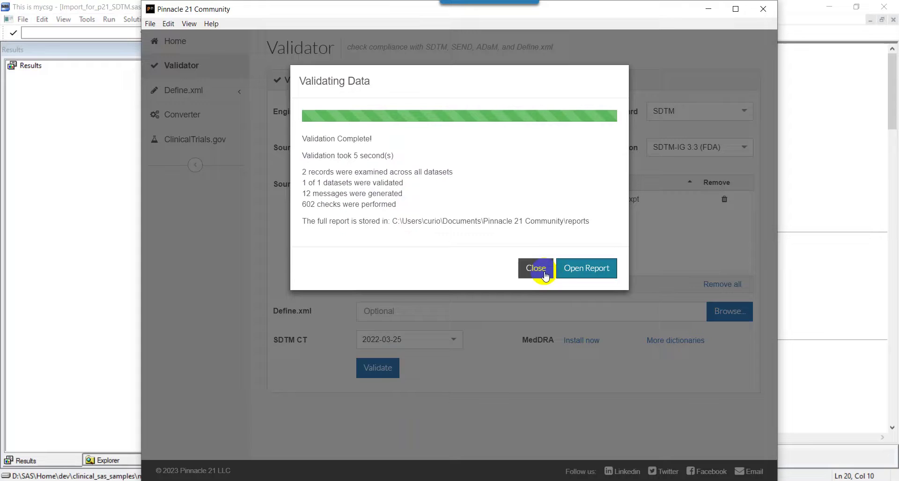
click(537, 252)
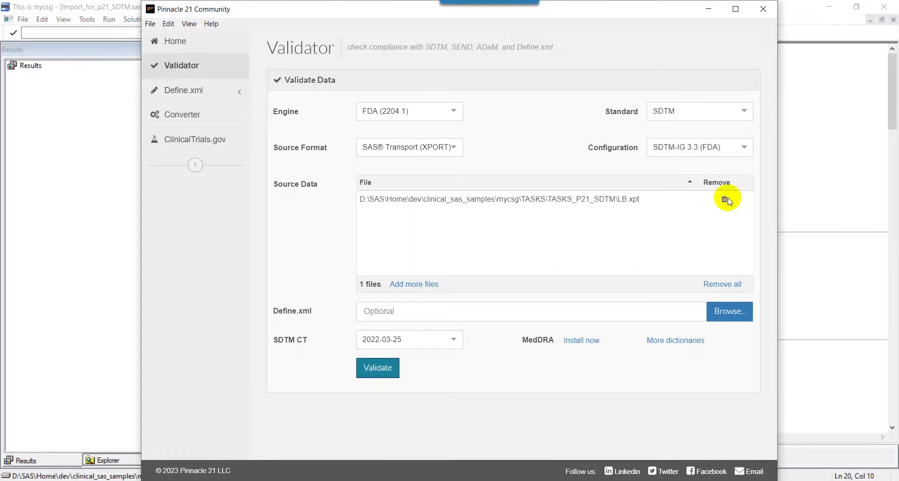
click(724, 199)
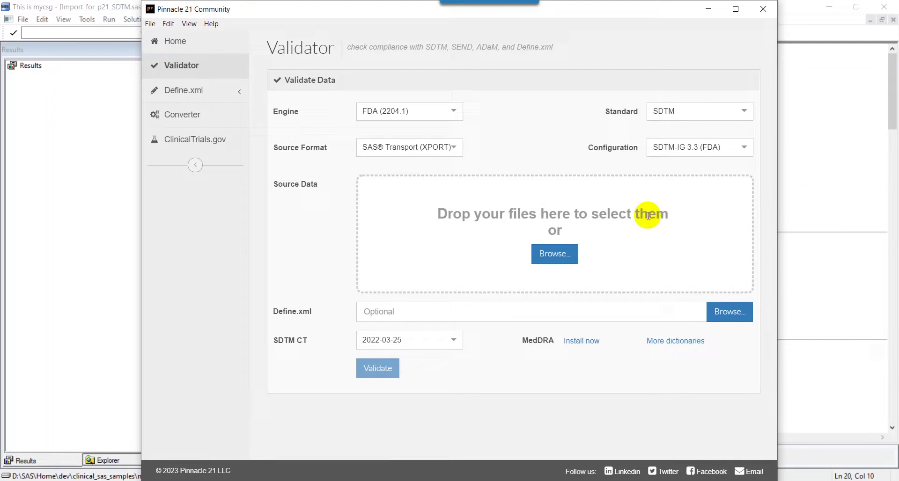
click(565, 252)
click(298, 88)
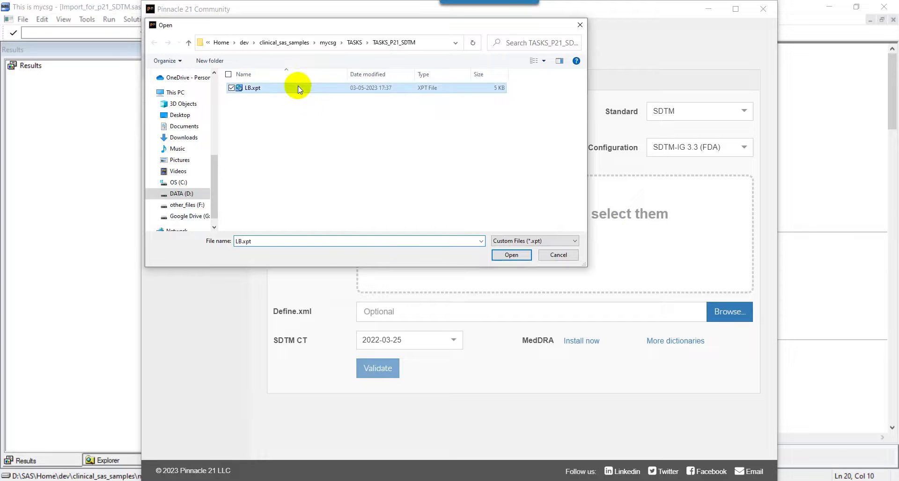
click(512, 255)
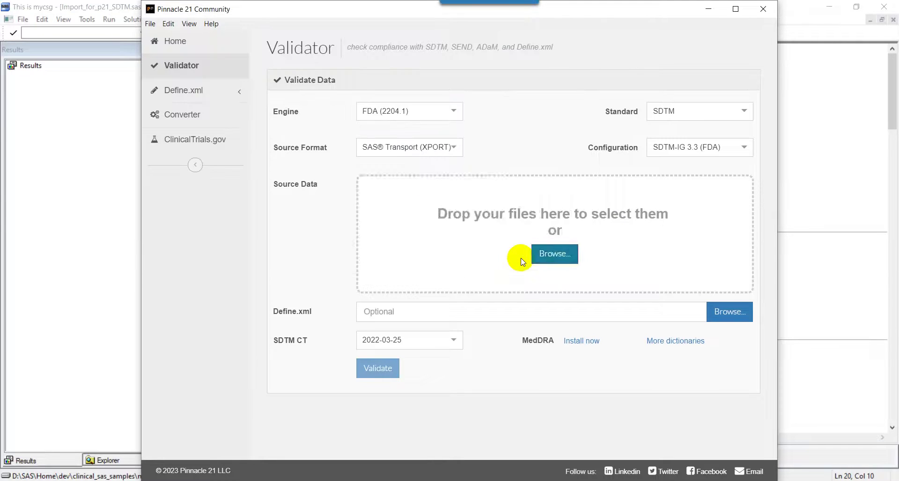
click(382, 373)
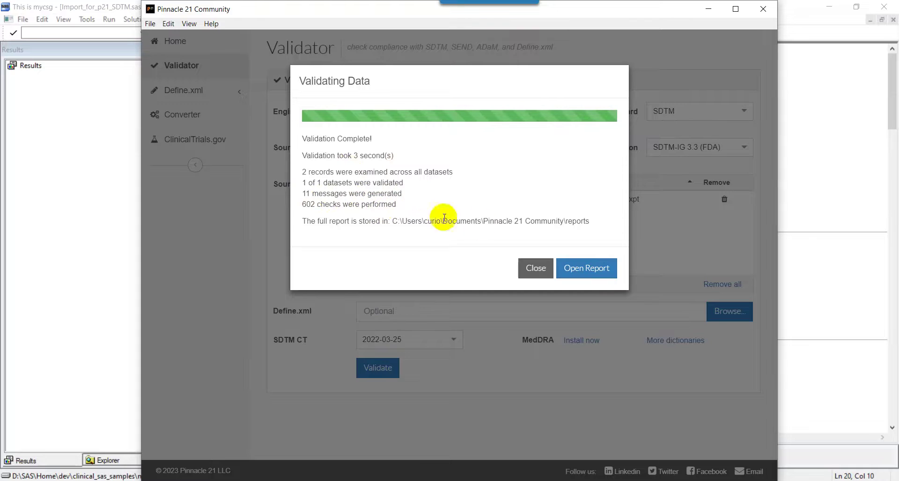
- Open the newest report and view its Details sheet, now free of DOMAIN issues
click(589, 269)
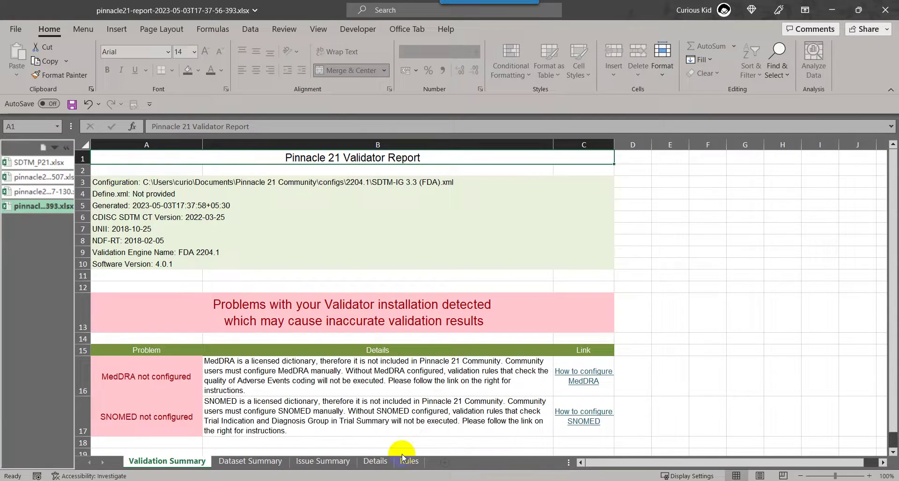
click(375, 461)
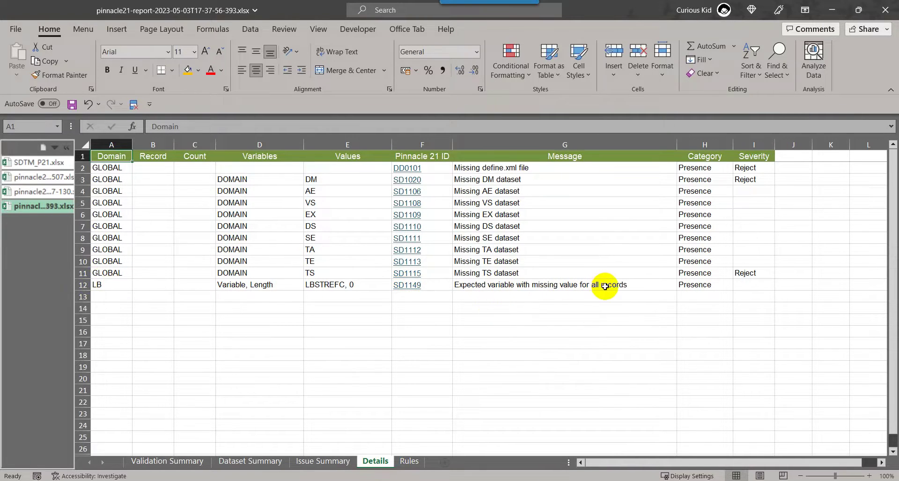
- Switch to the earlier ...507 report to compare its DOMAIN issue rows 12–13
click(48, 177)
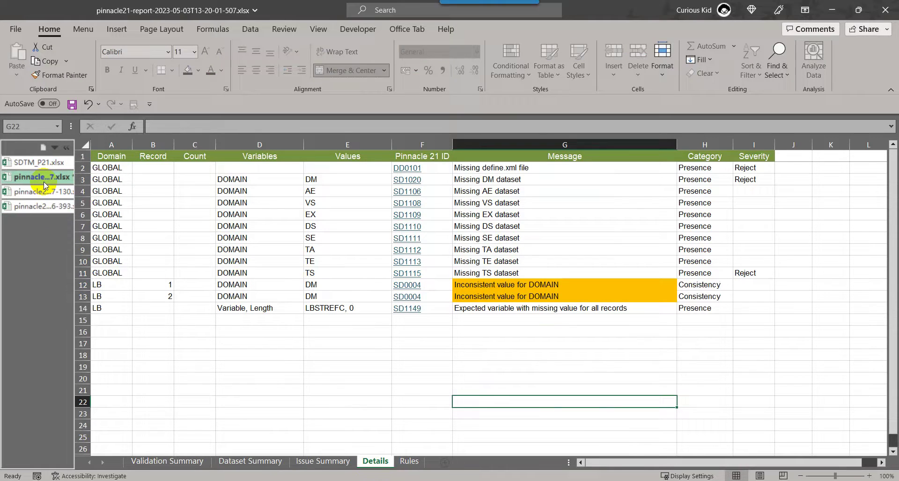